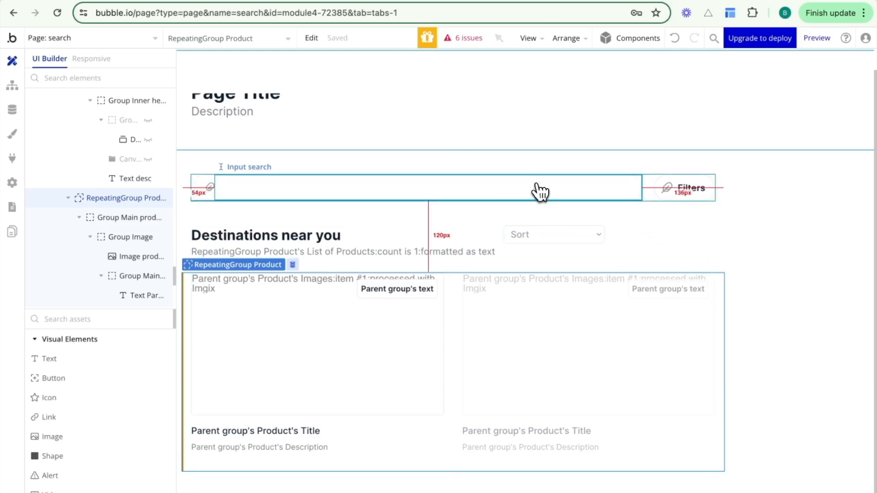
# Examine the Sort dropdown's choices and how the product repeating group's Newest and Cost conditions sort their product searches
pyautogui.click(558, 246)
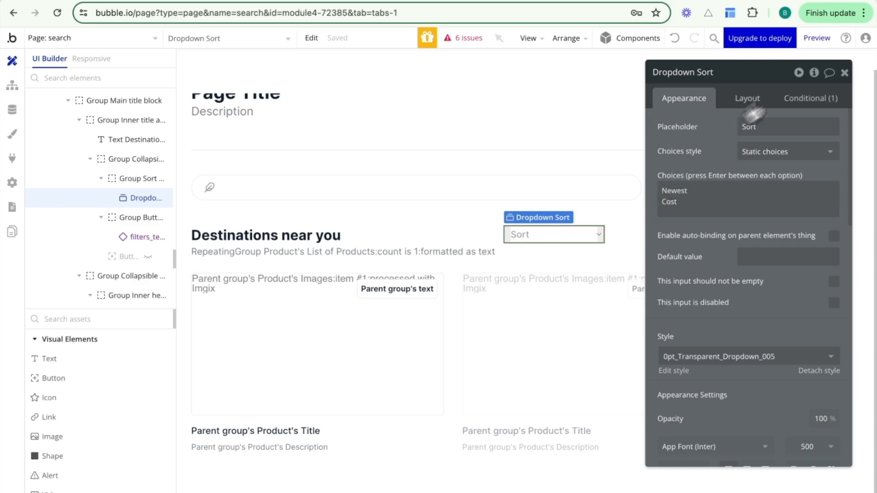
pyautogui.click(845, 73)
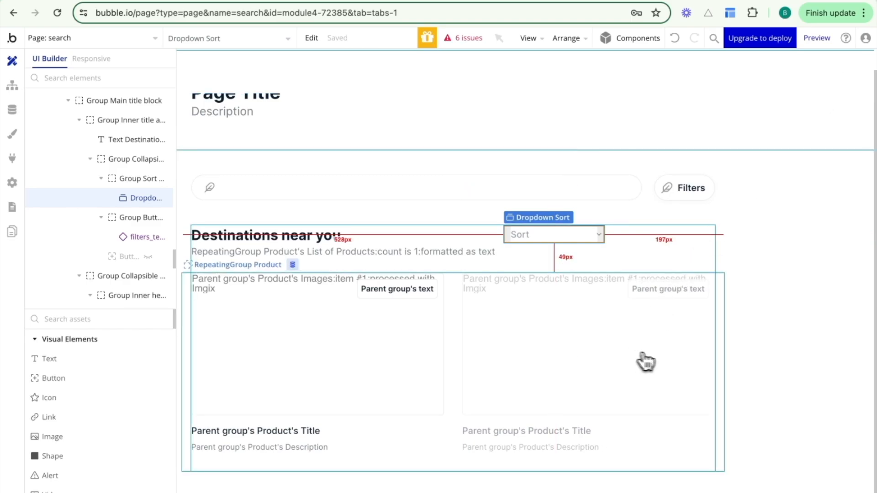
pyautogui.doubleClick(725, 369)
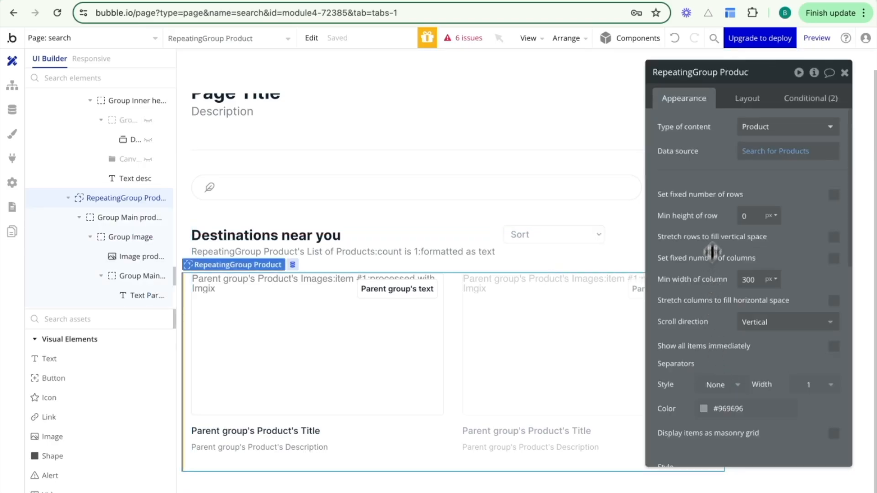
pyautogui.moveTo(710, 172); pyautogui.dragTo(638, 185)
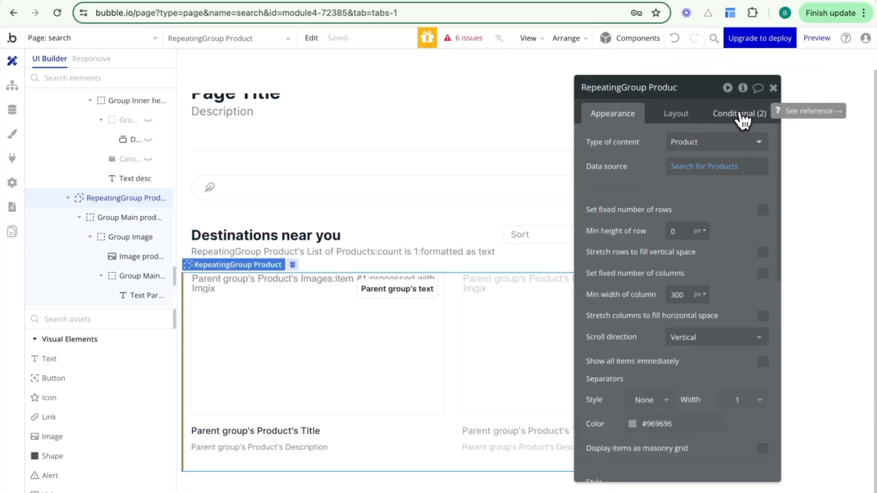
pyautogui.click(742, 114)
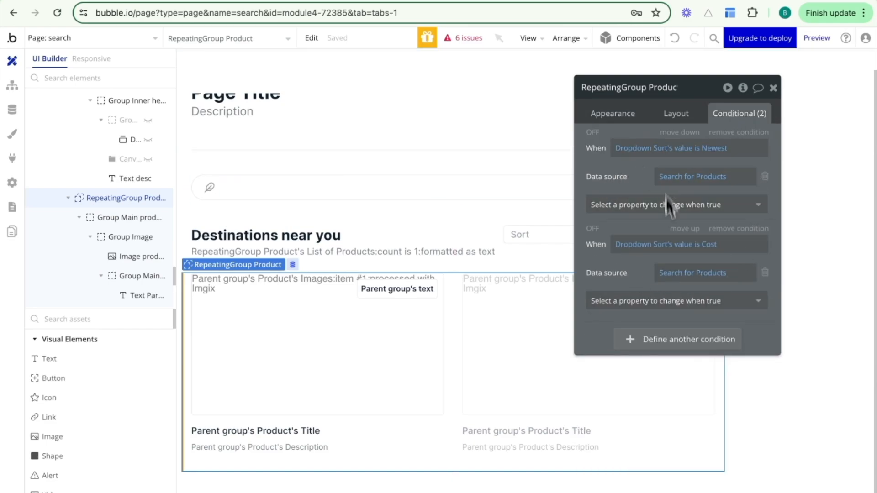
pyautogui.moveTo(637, 168); pyautogui.dragTo(702, 159)
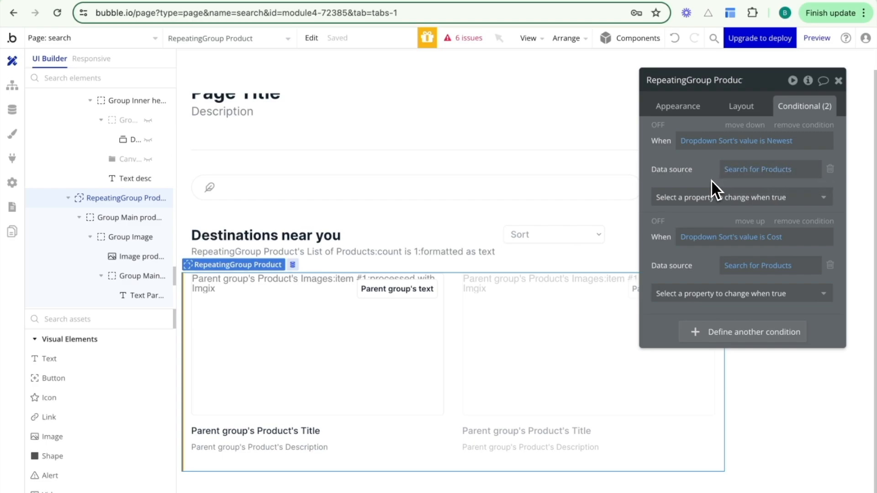
pyautogui.click(745, 170)
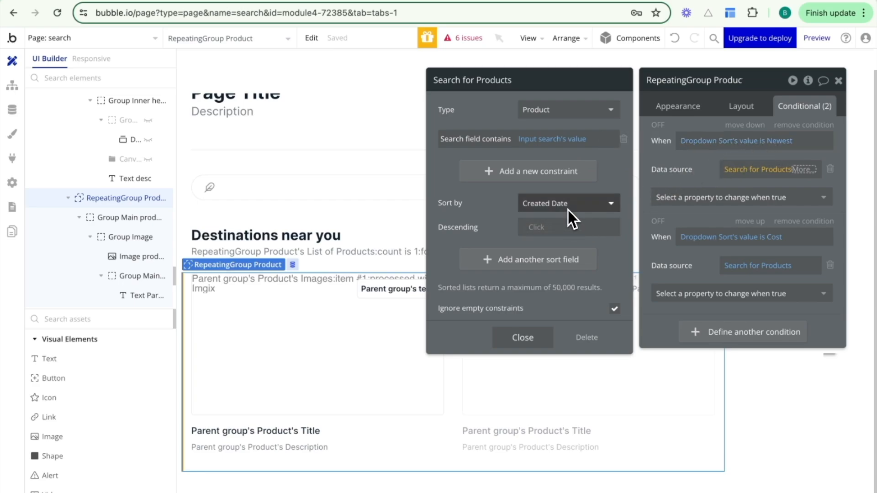
pyautogui.click(735, 272)
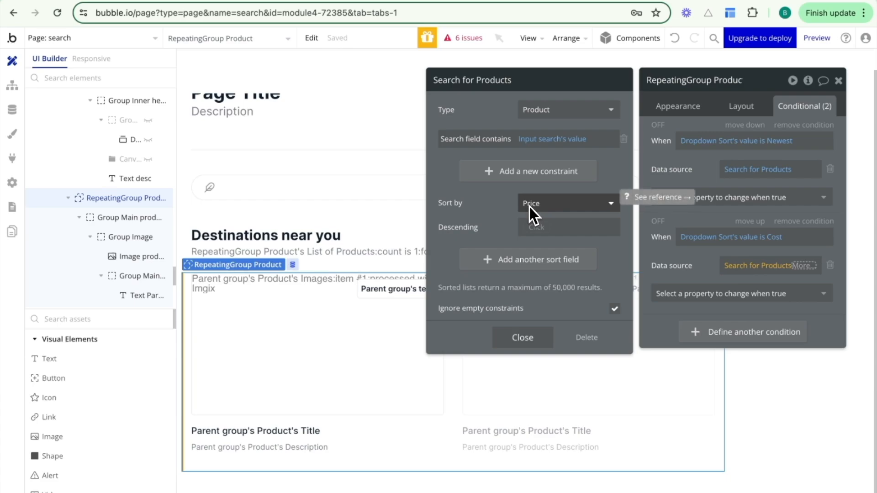
pyautogui.click(666, 158)
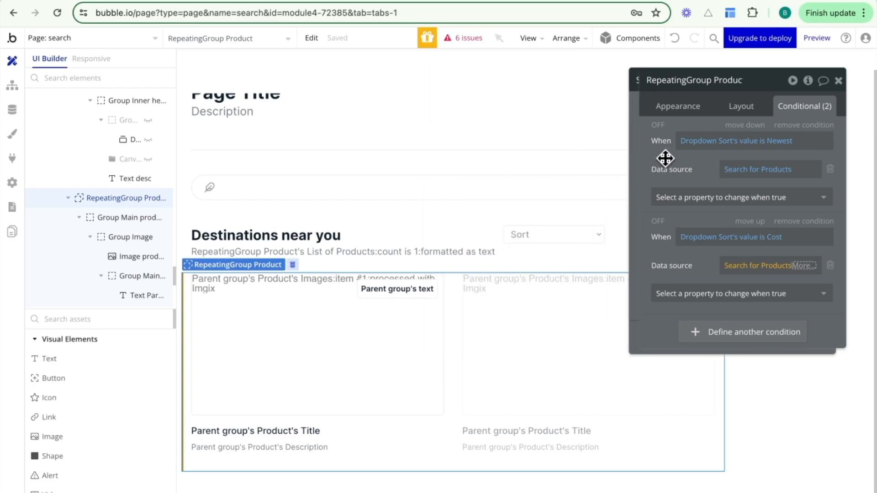
# Compare the repeating group's default product search, including its sort options and constraints, with the searches in its two conditional data sources
pyautogui.click(676, 108)
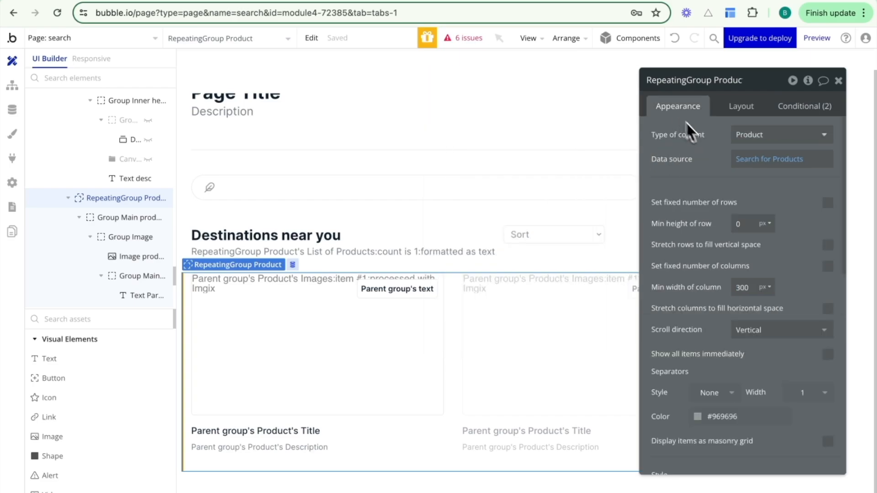
pyautogui.click(747, 164)
pyautogui.click(586, 207)
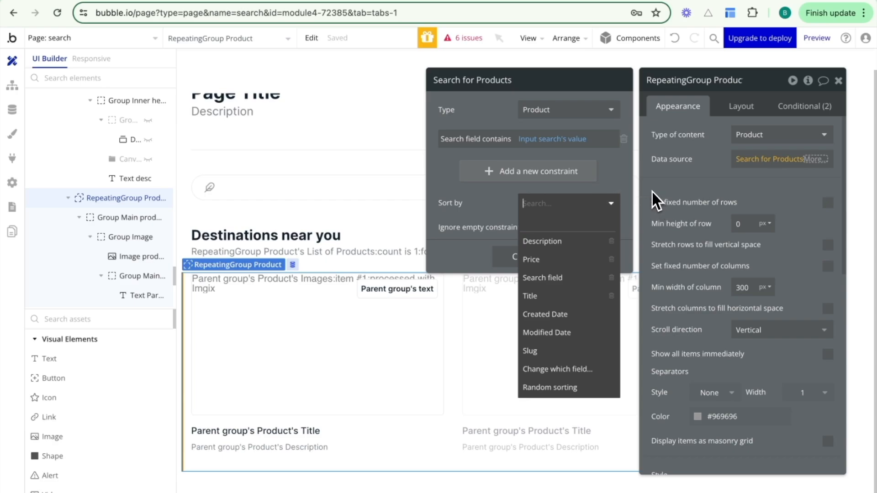
pyautogui.click(786, 109)
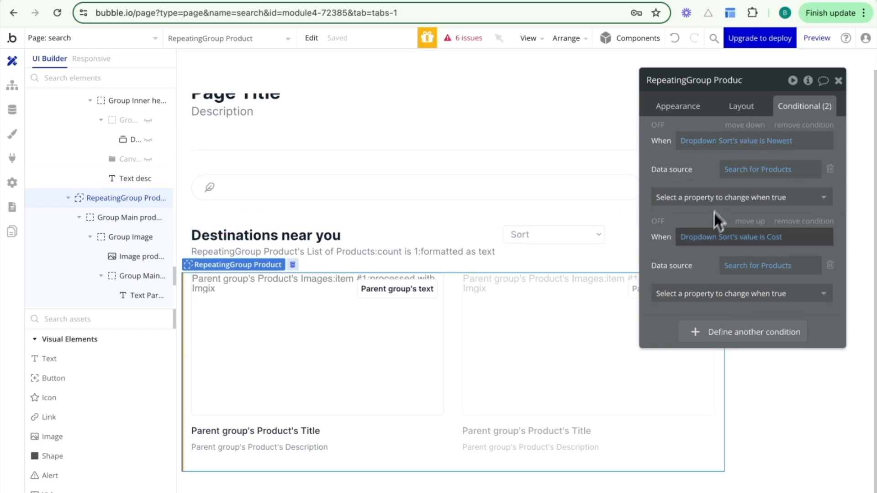
pyautogui.click(679, 107)
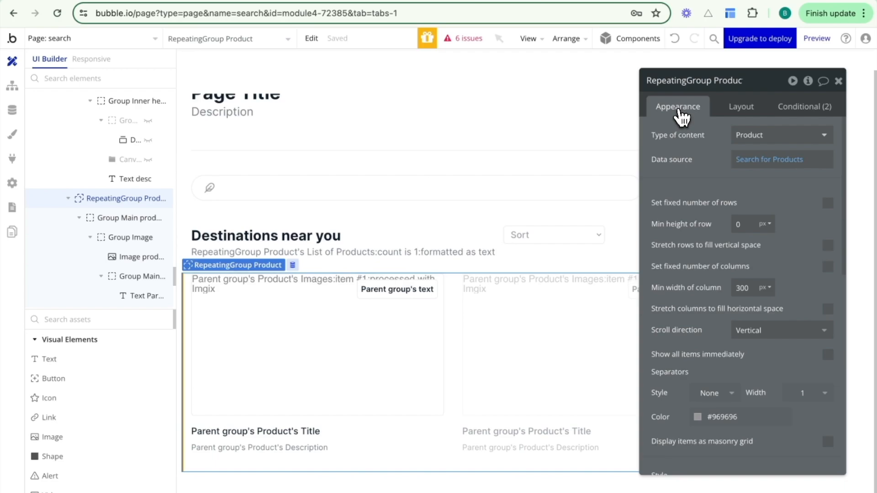
pyautogui.click(746, 161)
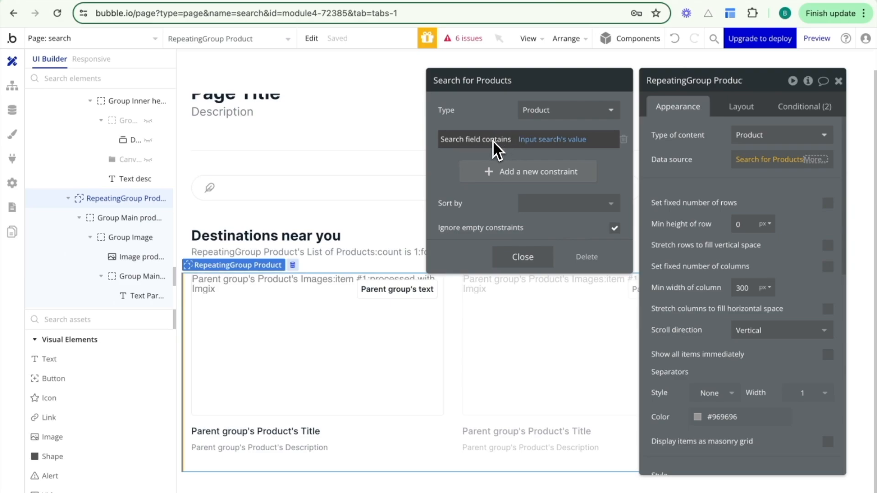
pyautogui.click(795, 120)
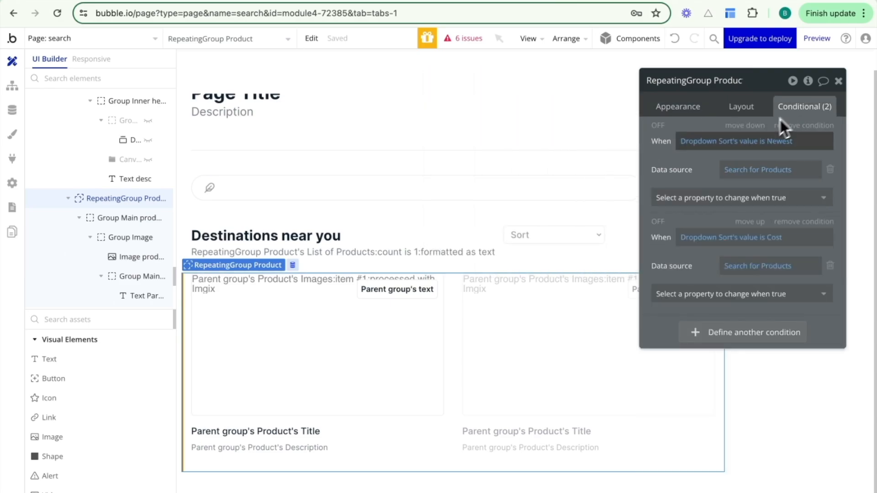
pyautogui.click(756, 170)
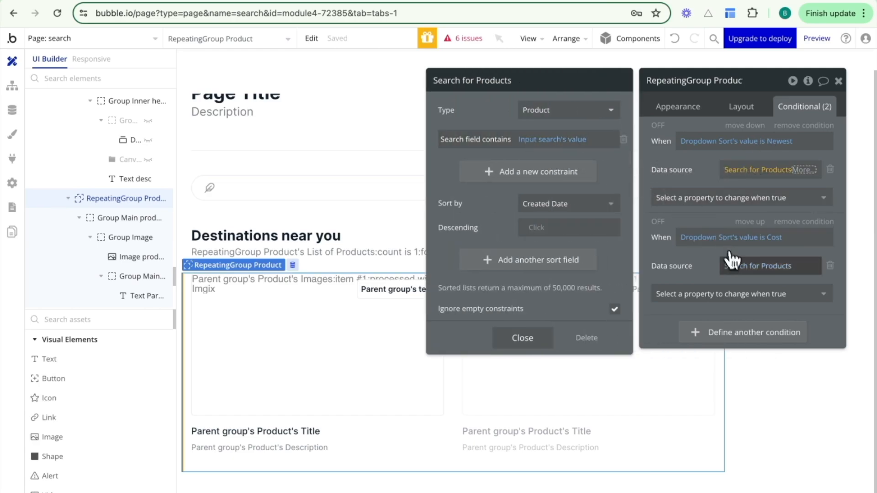
pyautogui.click(745, 274)
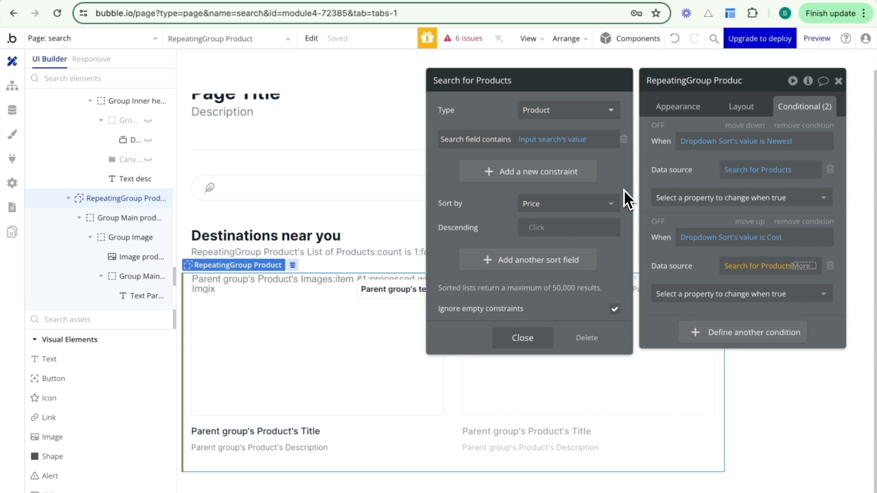
pyautogui.click(649, 172)
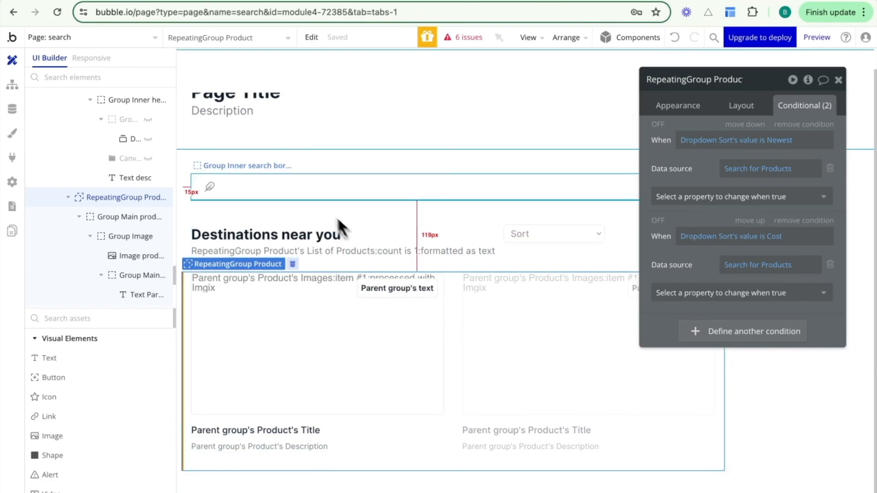
# Find and open the Popup Hidden Variables element on the search page
pyautogui.scroll(5, 118, 128)
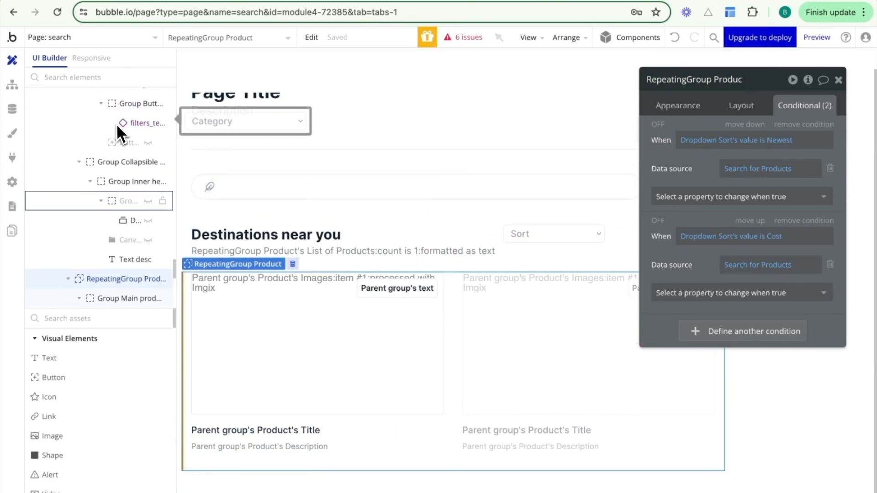
pyautogui.click(176, 37)
pyautogui.write('hidden')
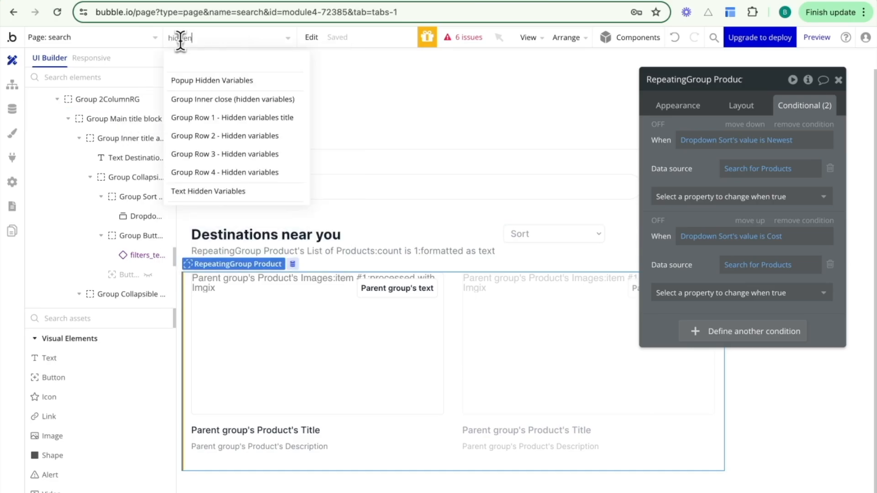
pyautogui.click(201, 81)
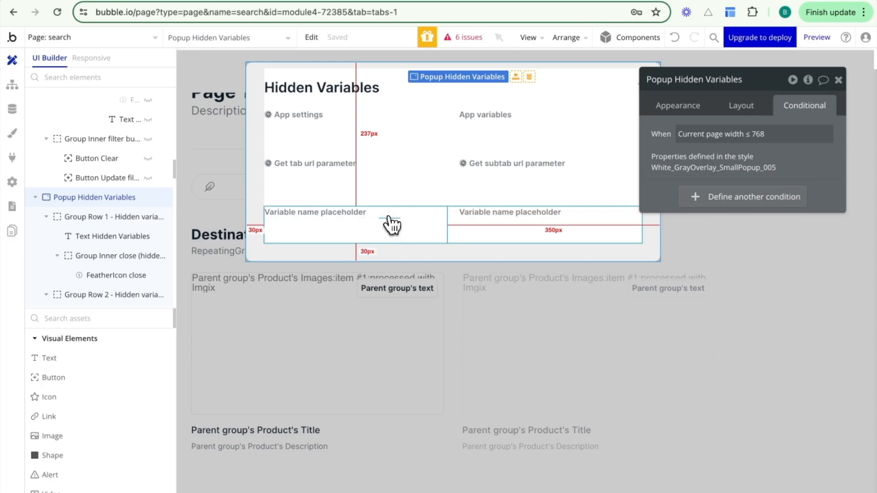
# Change the label text of the first variable placeholder in the popup's fourth row to "Var - search sort"
pyautogui.click(356, 219)
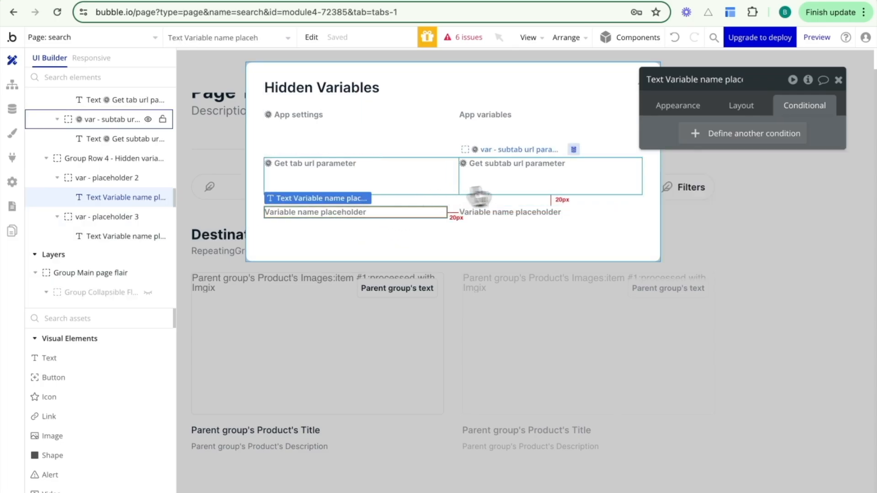
pyautogui.click(671, 106)
pyautogui.tripleClick(690, 134)
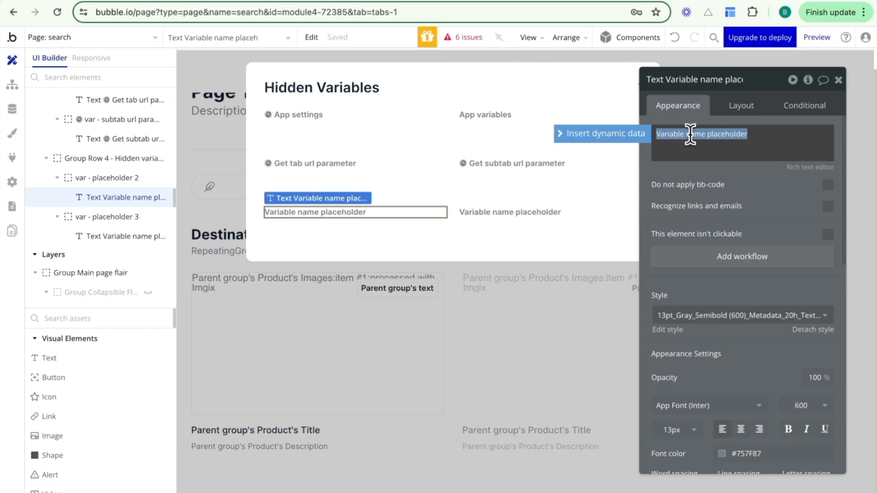
pyautogui.write('Var -')
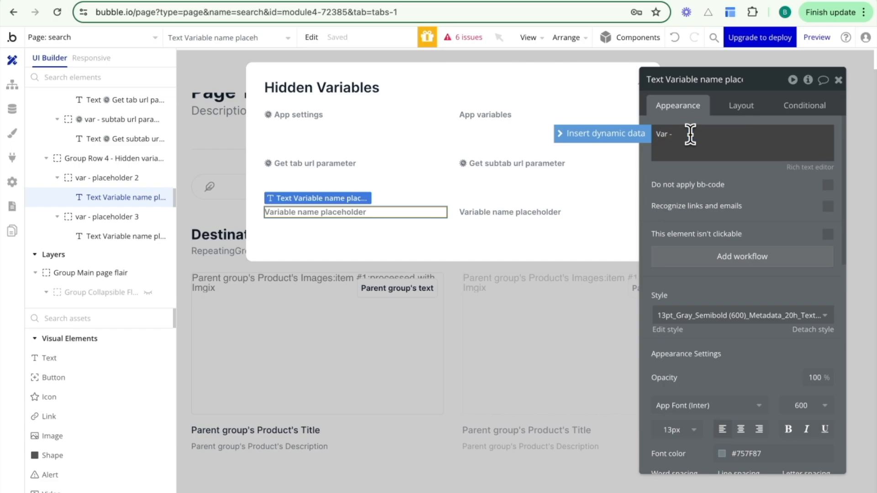
pyautogui.write(' search c')
pyautogui.write('ort')
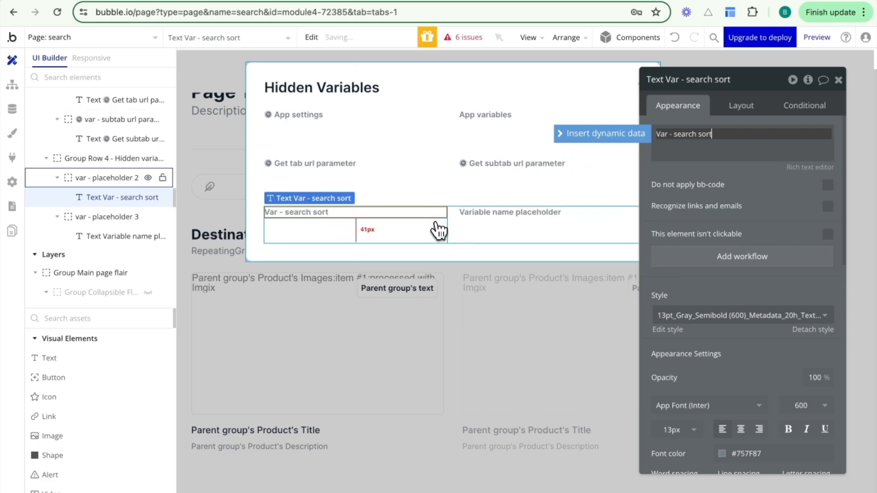
# Set the data source of the var - placeholder 2 group to the text "Created Date"
pyautogui.click(438, 236)
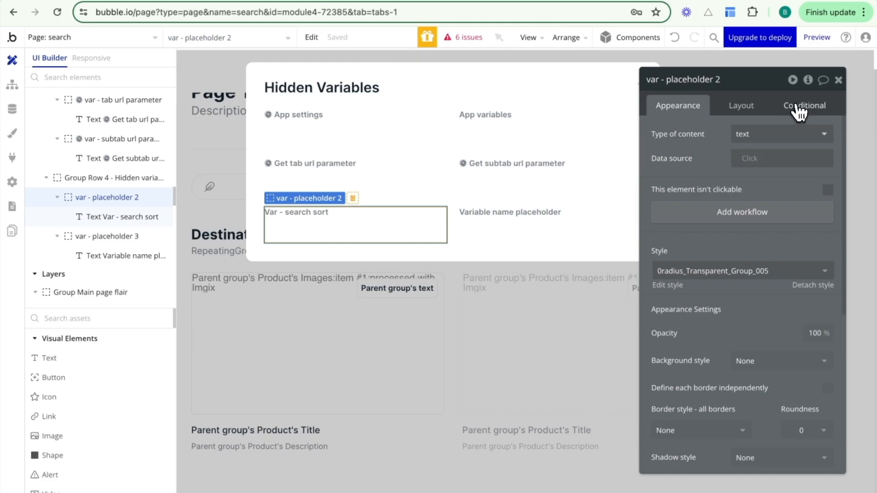
pyautogui.click(751, 159)
pyautogui.write('d')
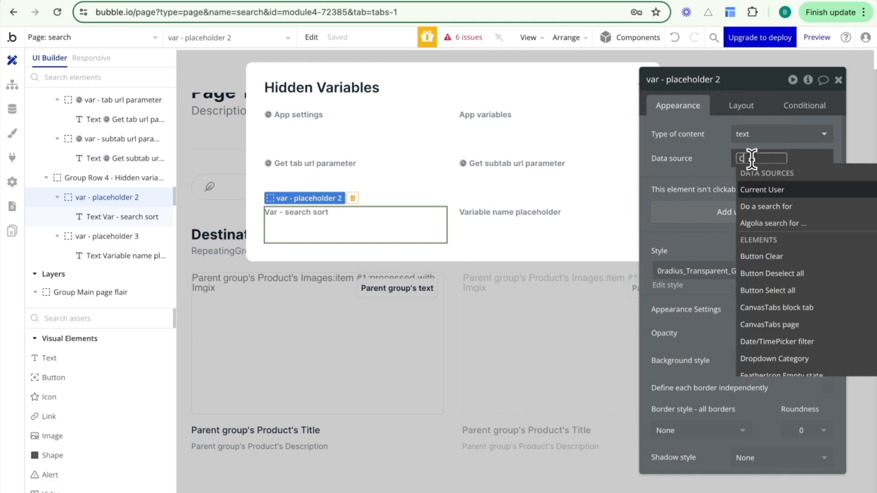
pyautogui.write('reated Dat')
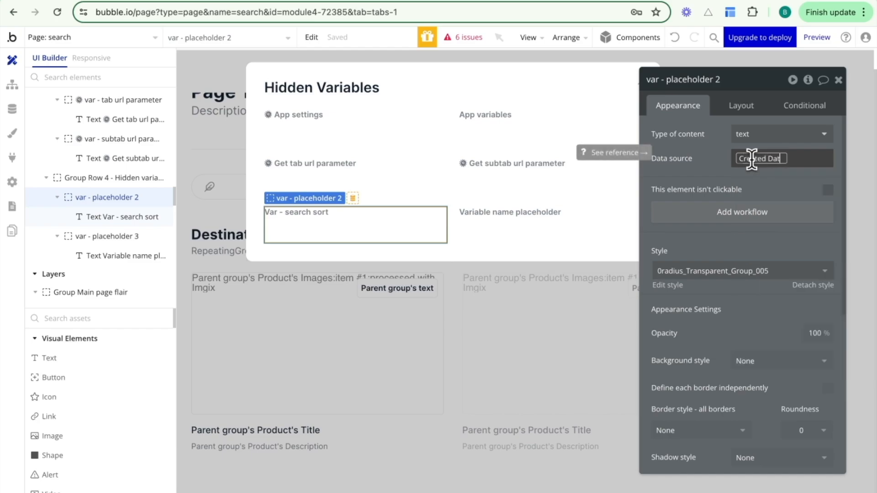
pyautogui.write('e')
# Add a condition to var - placeholder 2 that applies when Dropdown Sort's value is Cost
pyautogui.click(805, 106)
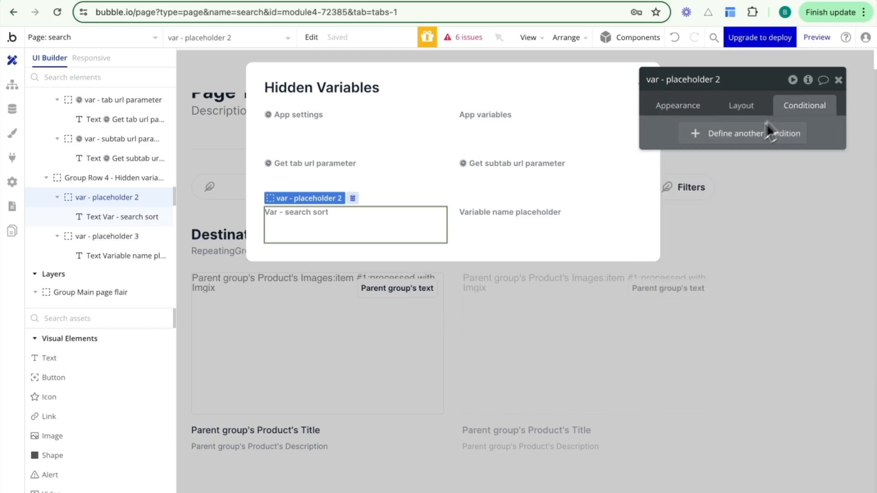
pyautogui.click(736, 138)
pyautogui.click(692, 140)
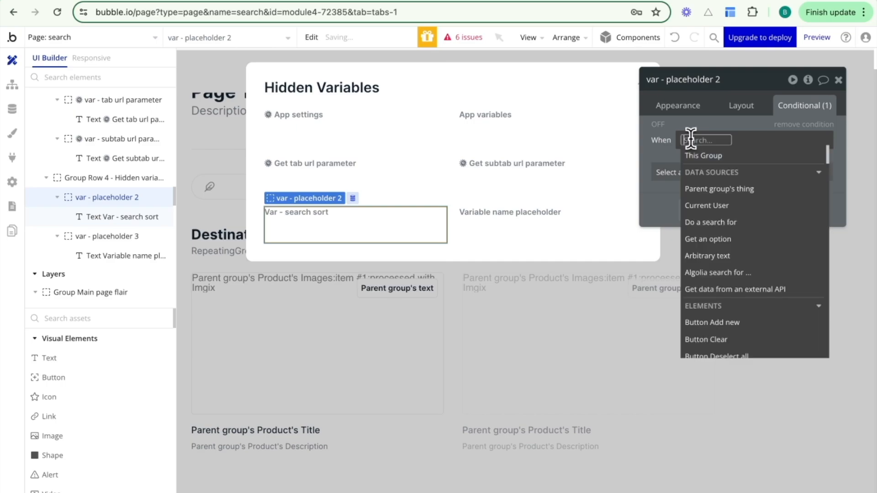
pyautogui.write('drop')
pyautogui.click(705, 196)
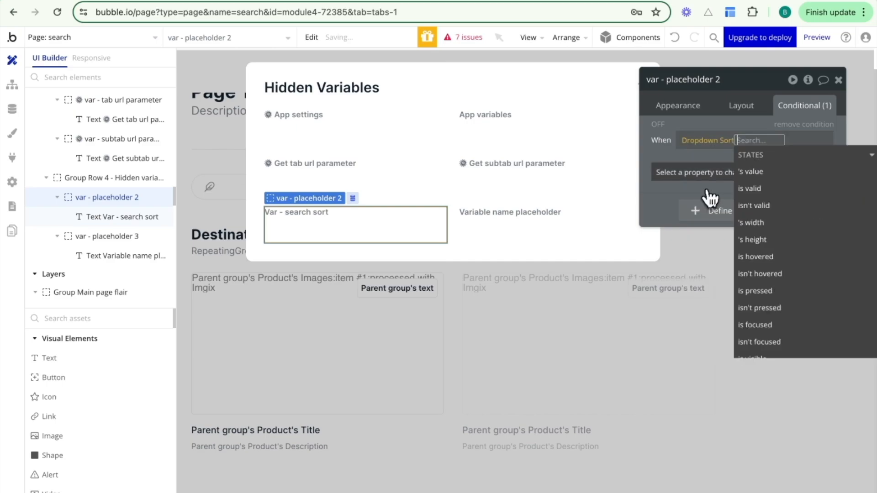
pyautogui.click(744, 170)
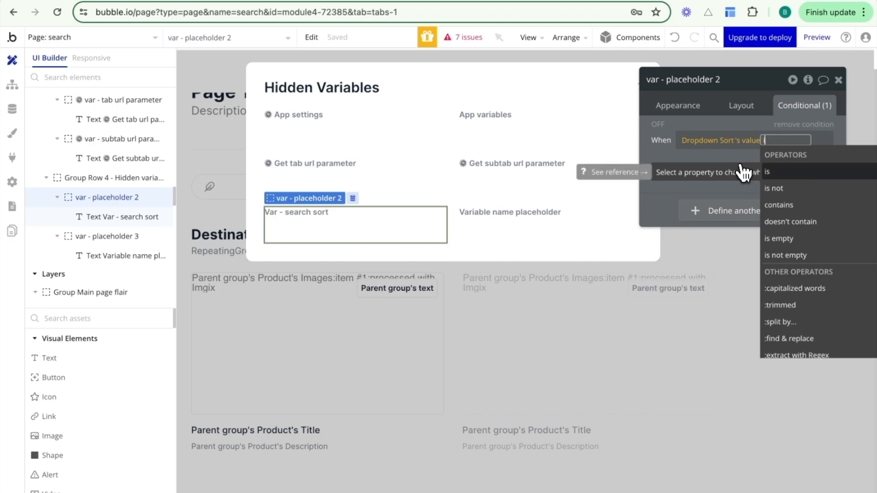
pyautogui.click(772, 172)
pyautogui.write('Cost')
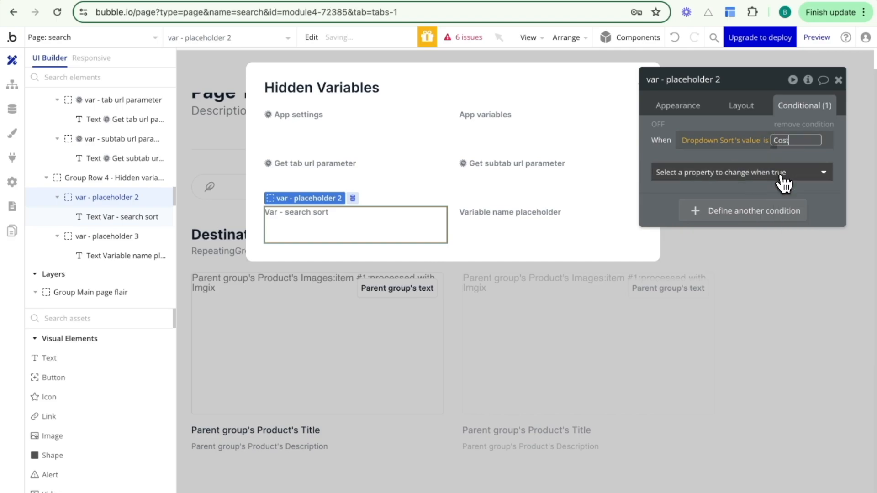
# Make the Cost condition change the variable group's data source to the text "Price"
pyautogui.click(667, 176)
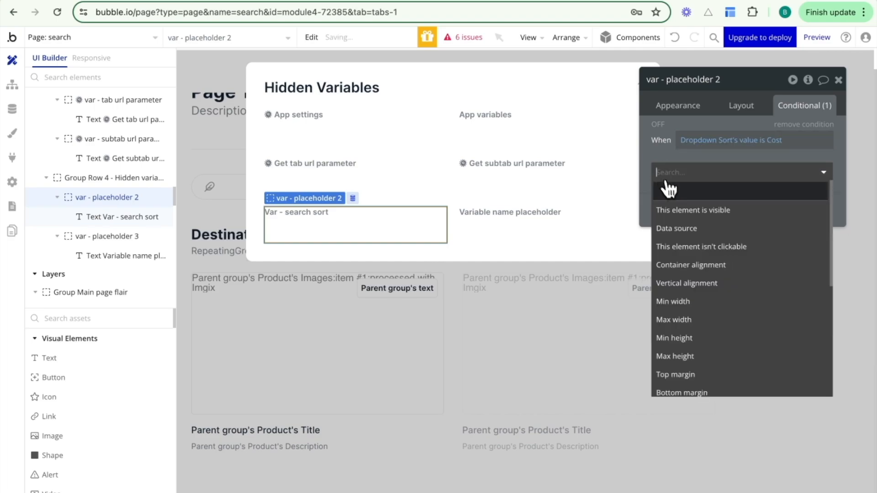
pyautogui.click(678, 231)
pyautogui.click(776, 169)
pyautogui.write('price')
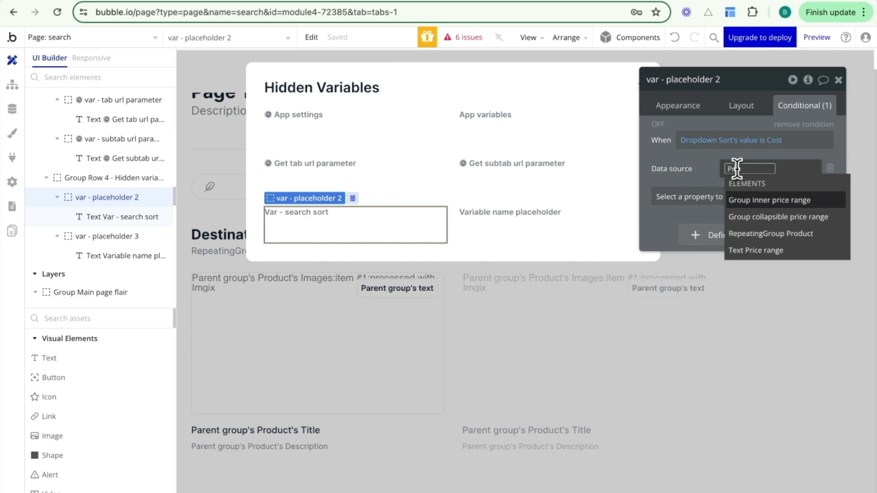
# Rename the var - placeholder 2 group to "var - search sort"
pyautogui.click(684, 161)
pyautogui.click(686, 165)
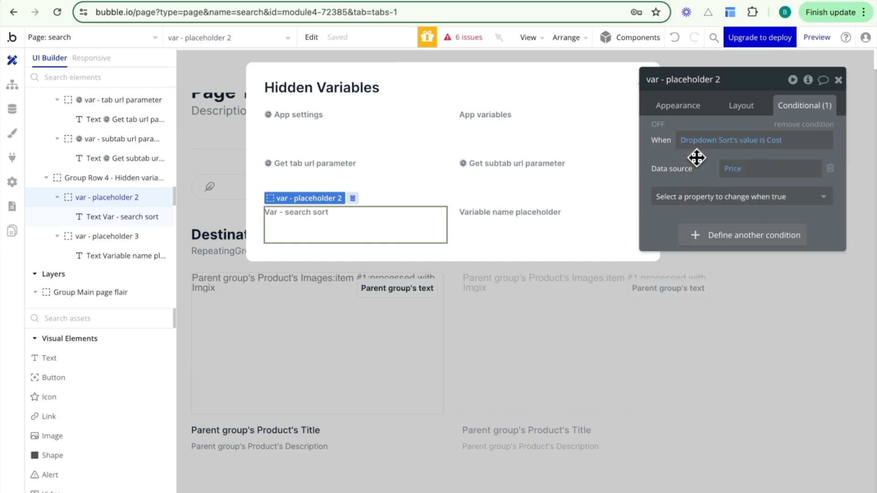
pyautogui.click(683, 111)
pyautogui.click(728, 78)
pyautogui.moveTo(729, 77); pyautogui.dragTo(668, 77)
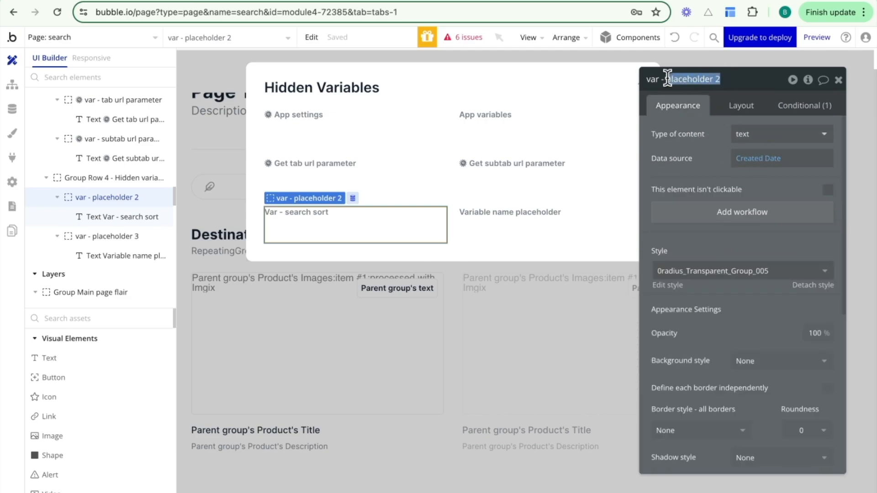
pyautogui.press('BackSpace')
pyautogui.write('sear')
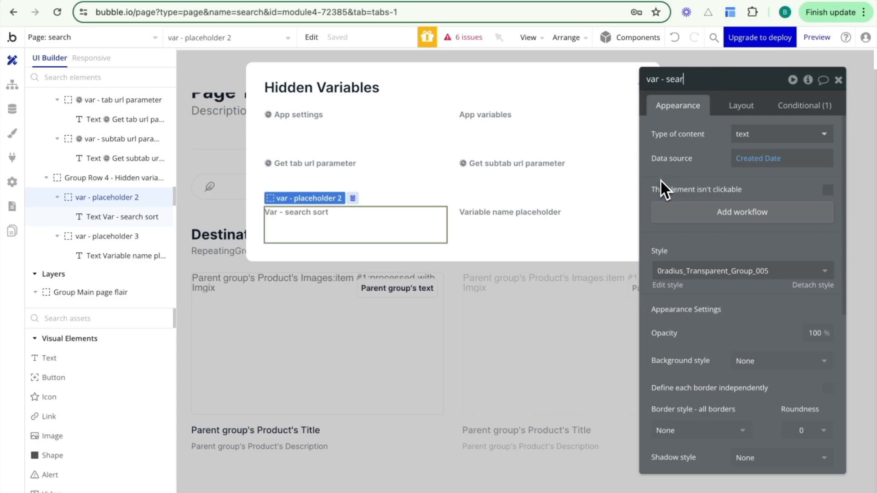
pyautogui.write('ch sort')
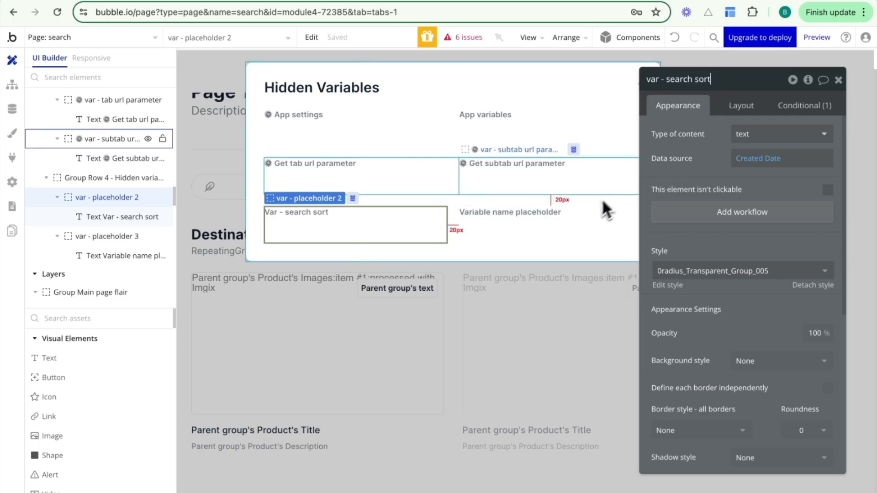
pyautogui.click(839, 80)
pyautogui.click(839, 114)
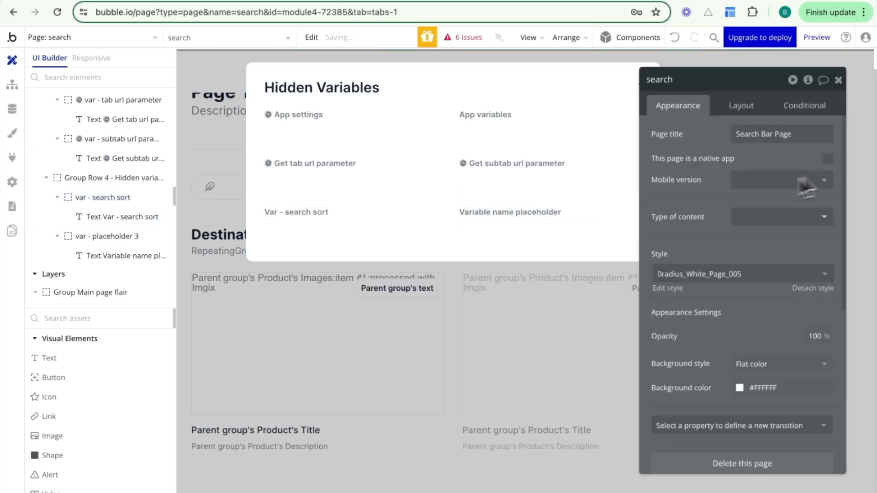
# Set the product repeating group's product search to sort by "Change which field..."
pyautogui.click(579, 320)
pyautogui.click(580, 328)
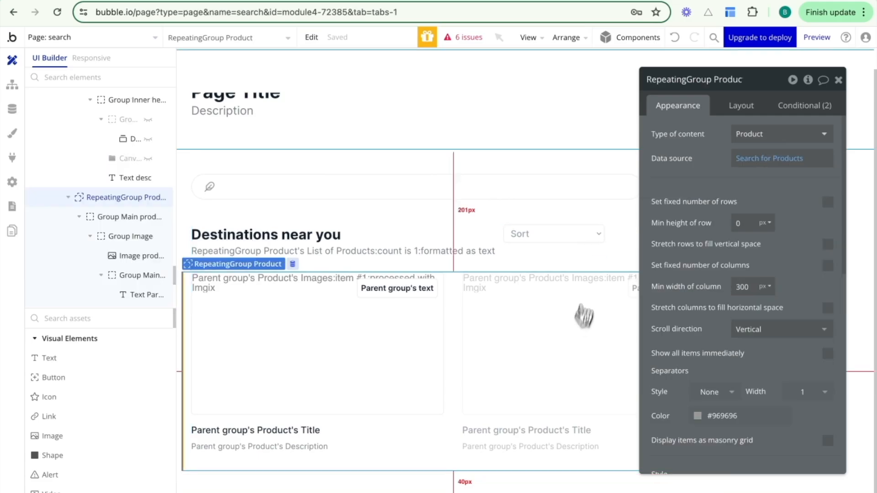
pyautogui.click(750, 160)
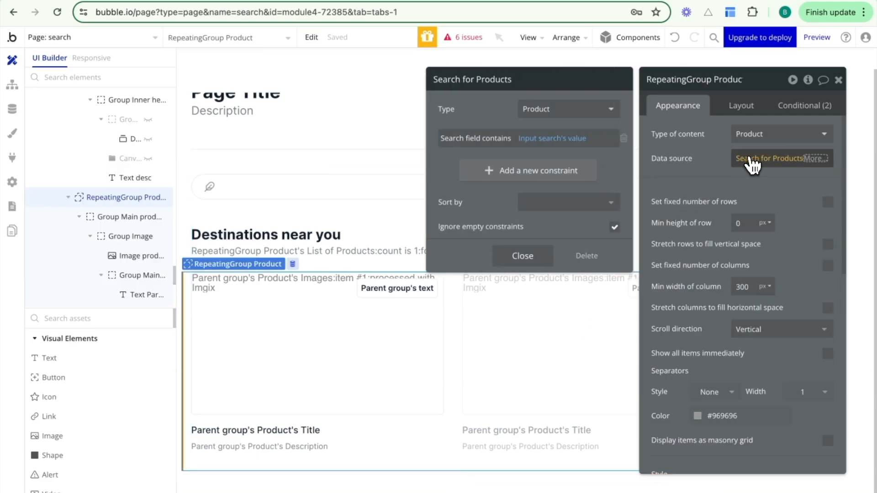
pyautogui.click(539, 202)
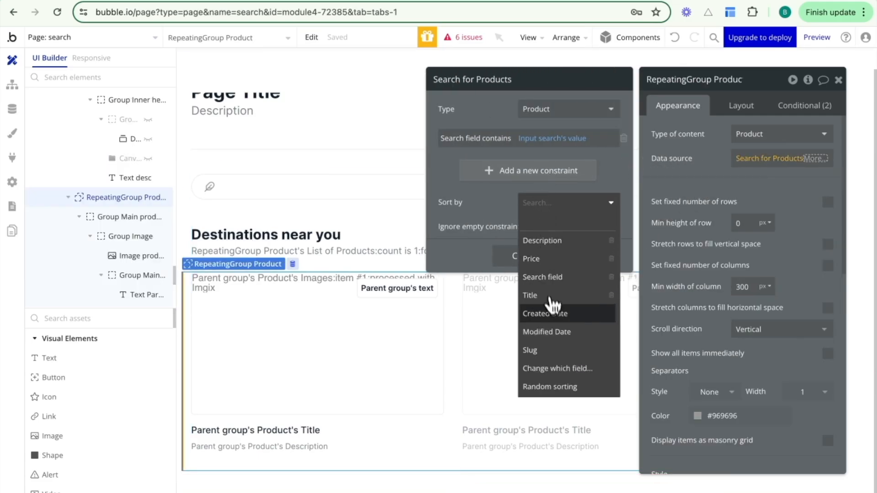
pyautogui.click(557, 370)
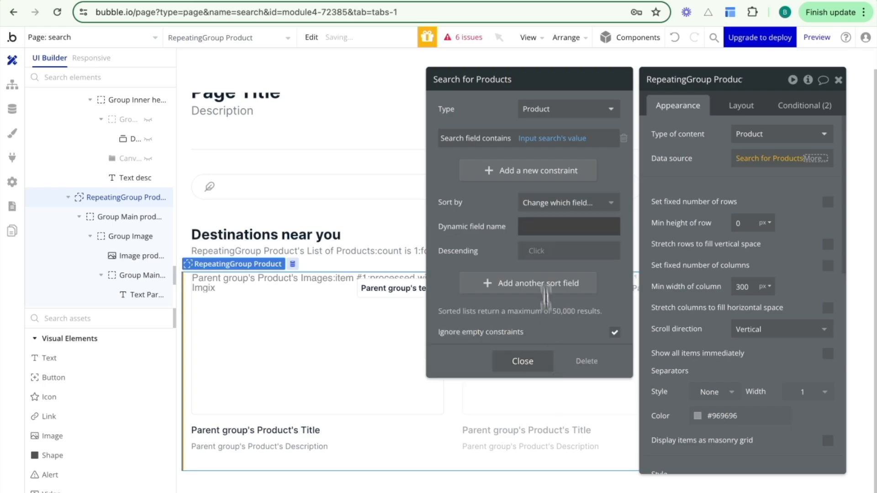
# Set the product search's dynamic field name to var - search sort's text
pyautogui.click(646, 228)
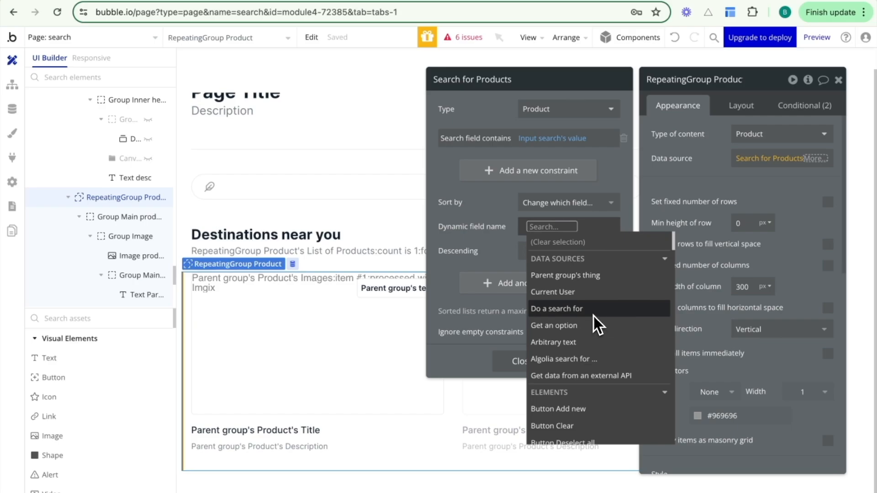
pyautogui.write('var - s')
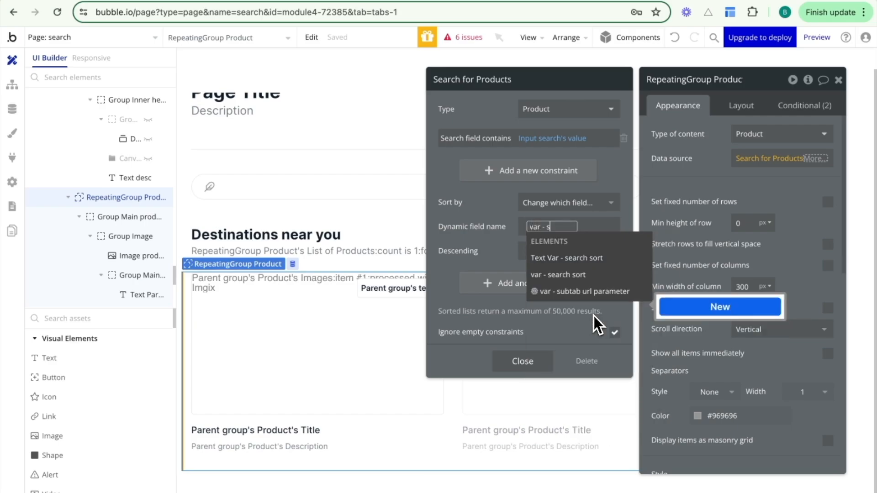
pyautogui.click(566, 279)
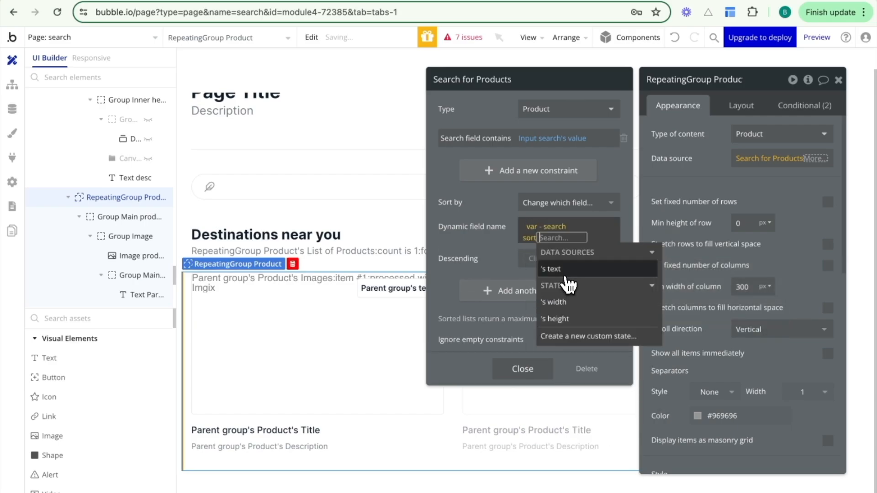
pyautogui.click(566, 271)
pyautogui.click(502, 213)
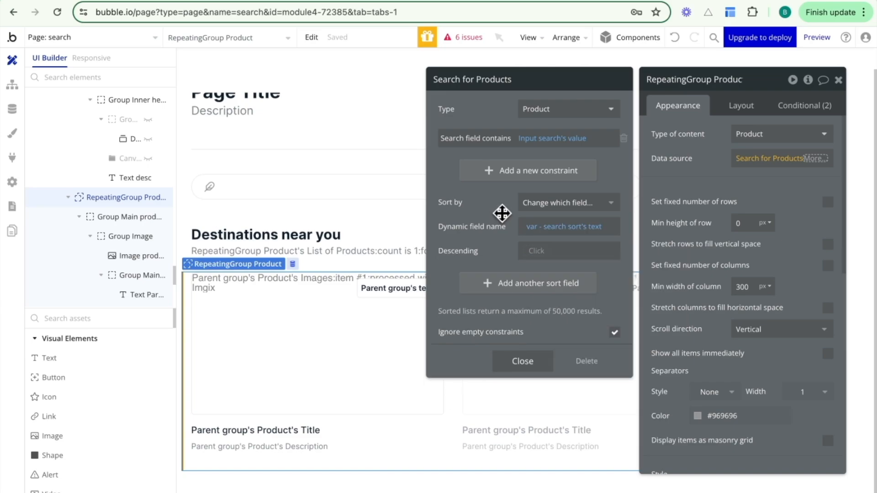
pyautogui.click(535, 203)
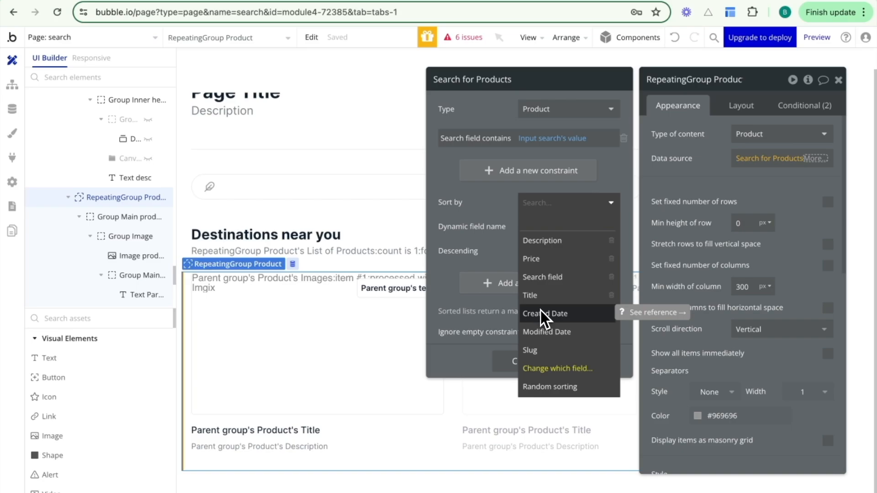
pyautogui.click(489, 223)
# Review the data source and condition of the var - search sort group in the Hidden Variables popup
pyautogui.click(197, 38)
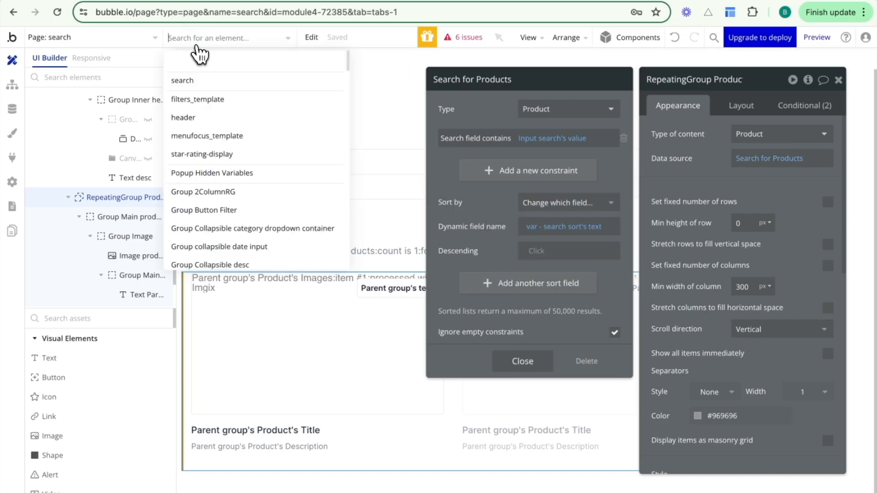
pyautogui.write('hidde')
pyautogui.click(202, 81)
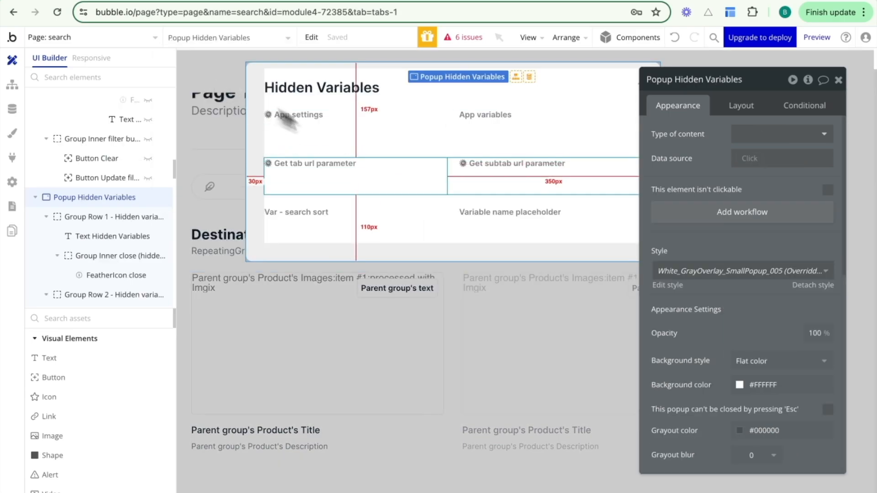
pyautogui.click(358, 237)
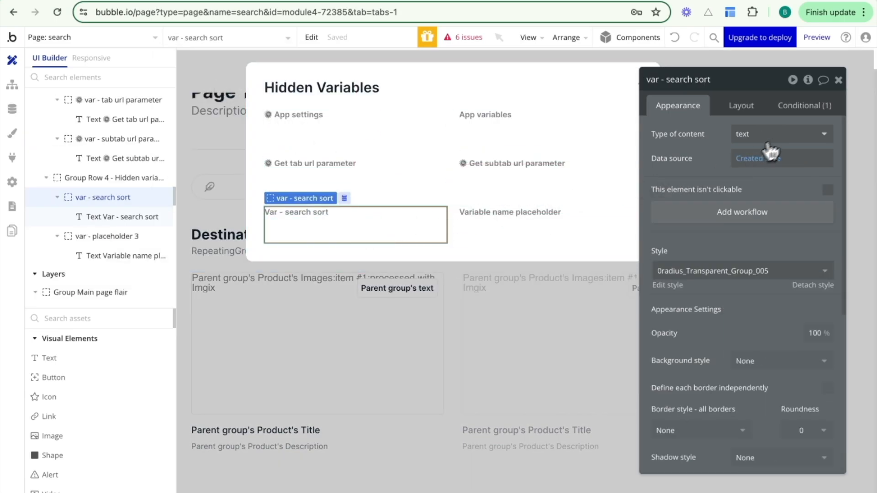
pyautogui.click(803, 114)
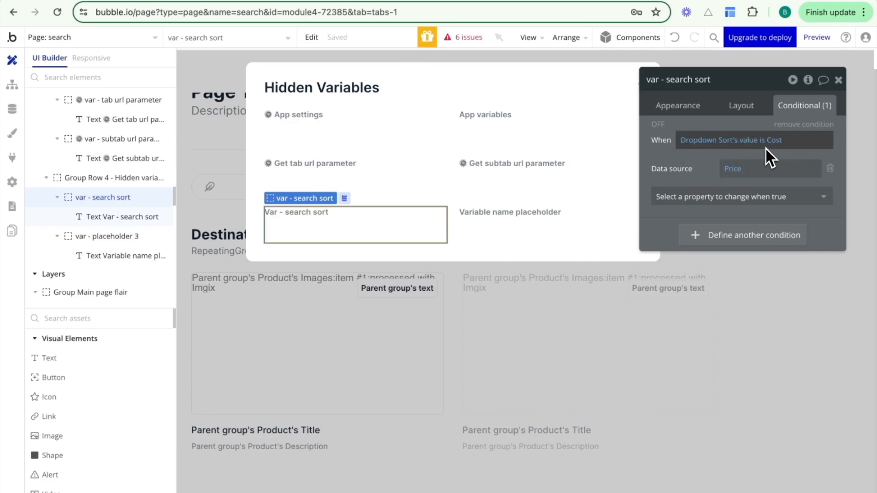
pyautogui.click(838, 80)
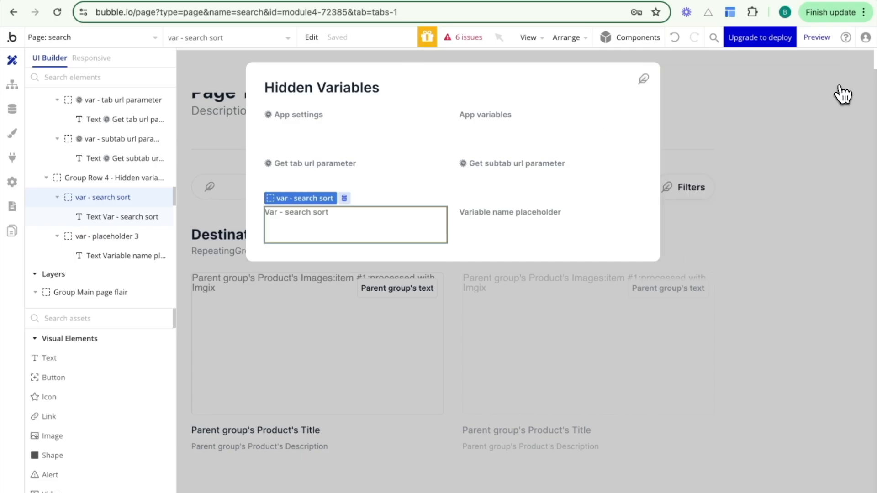
# Remove both Dropdown Sort conditions, Newest and Cost, from the product repeating group
pyautogui.doubleClick(808, 114)
pyautogui.click(670, 270)
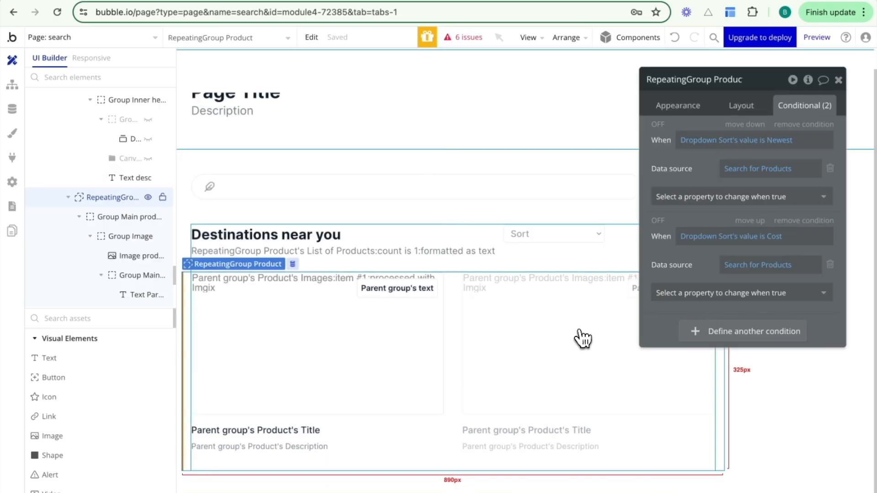
pyautogui.click(802, 125)
pyautogui.click(802, 125)
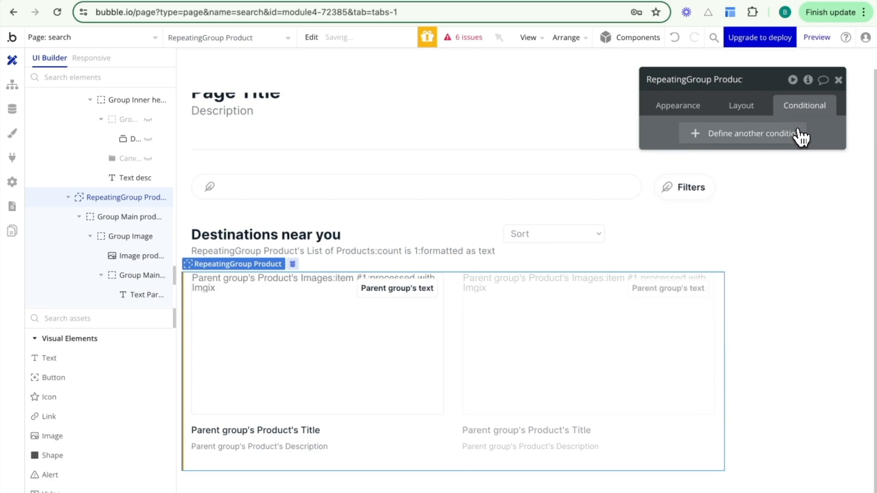
pyautogui.click(678, 110)
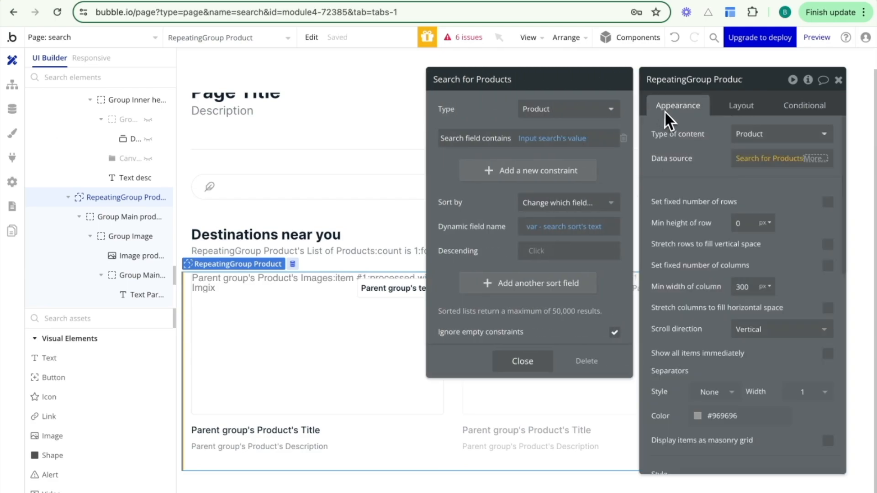